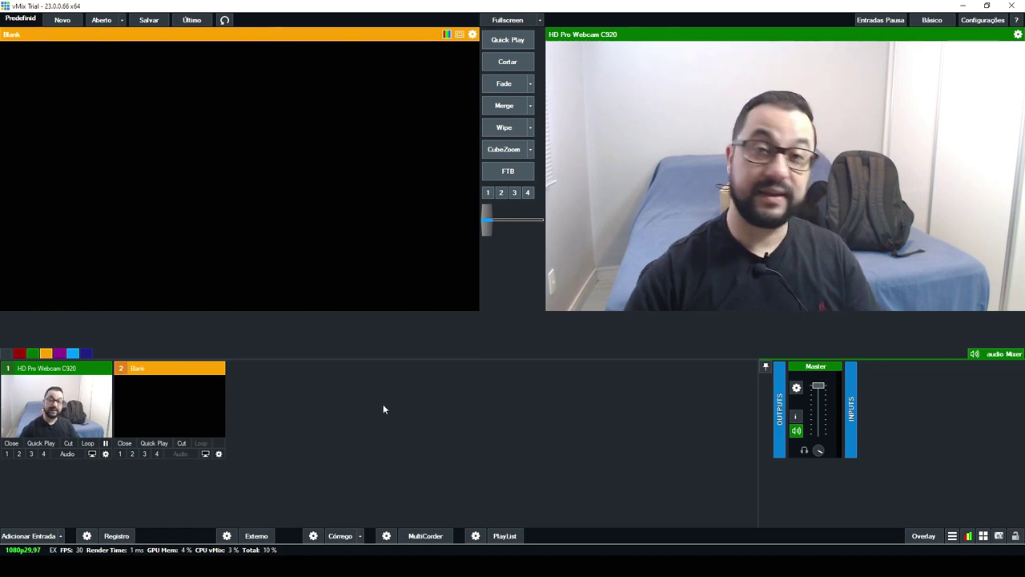
Set up a new camera input from the USB Video device with the audio device set to None.
click(22, 536)
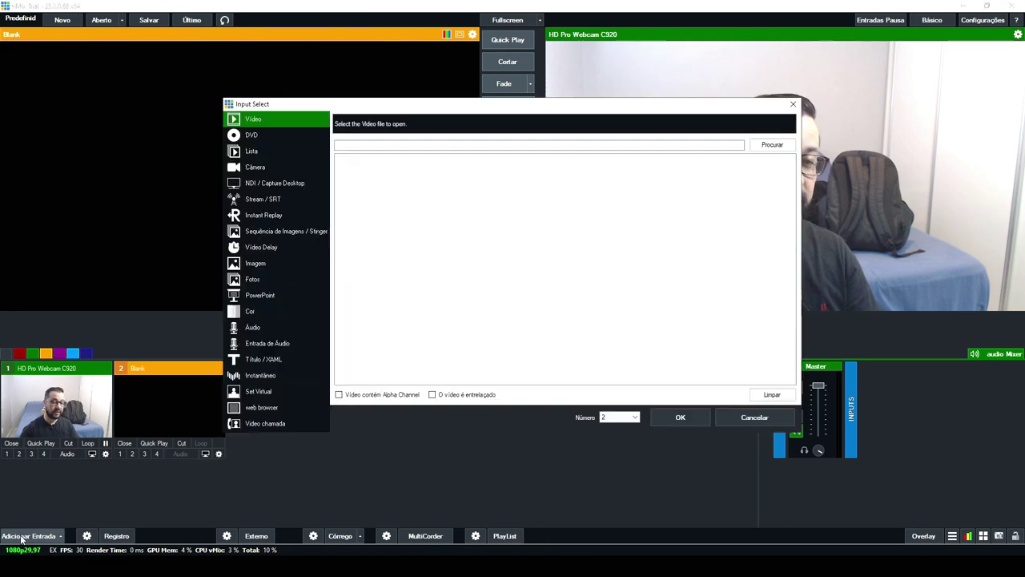
click(255, 168)
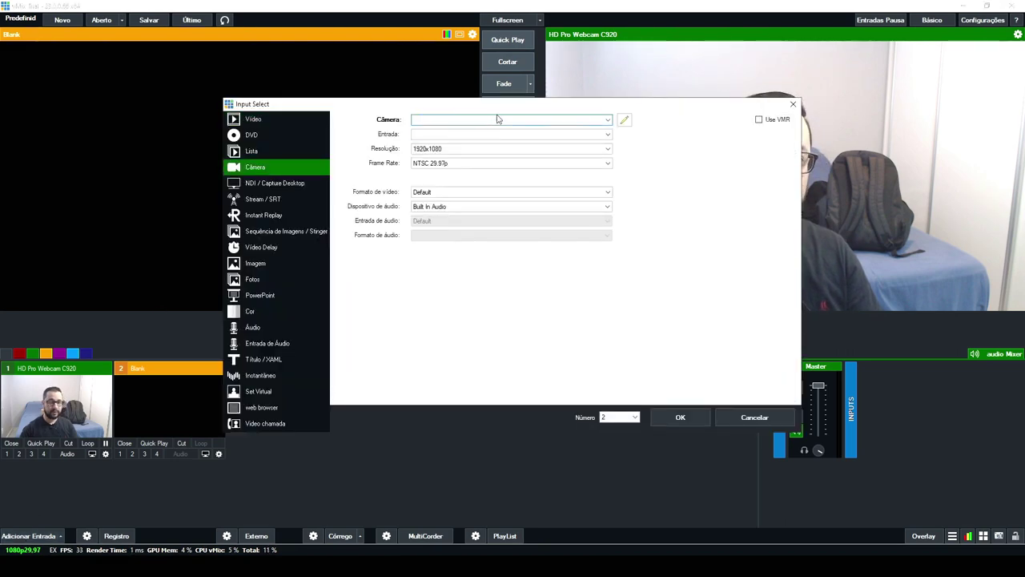
click(608, 121)
click(559, 128)
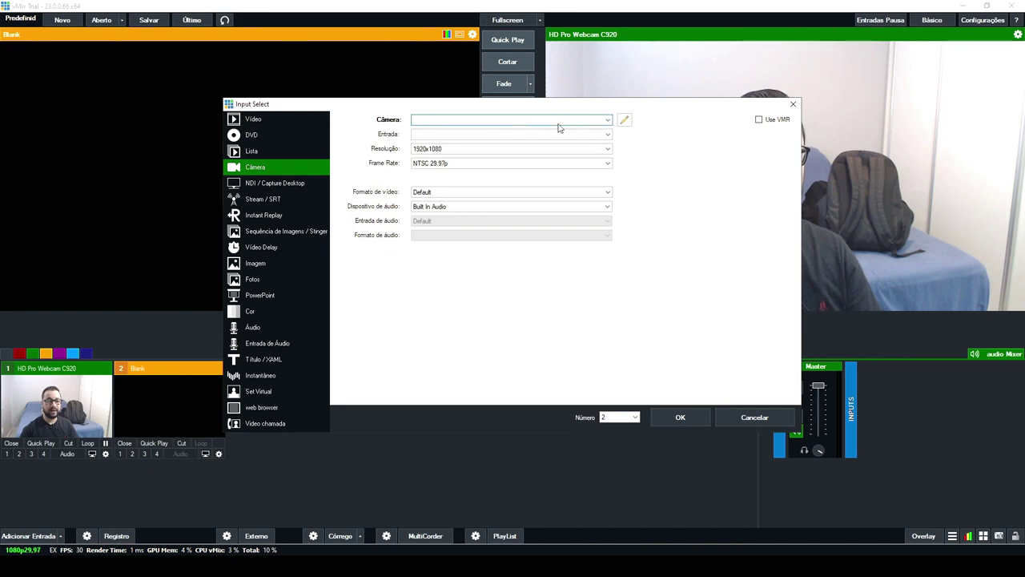
click(608, 120)
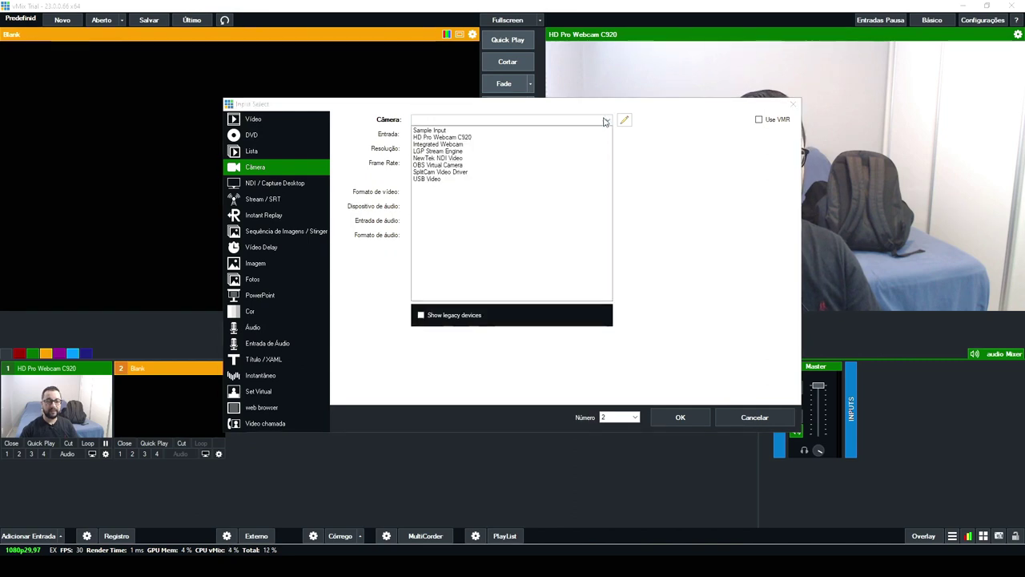
click(426, 179)
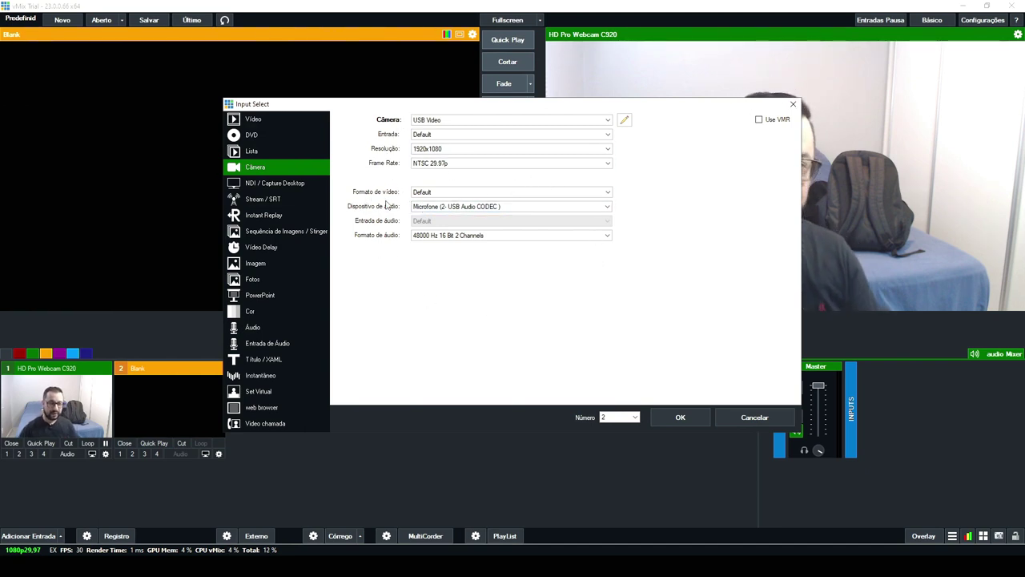
click(446, 206)
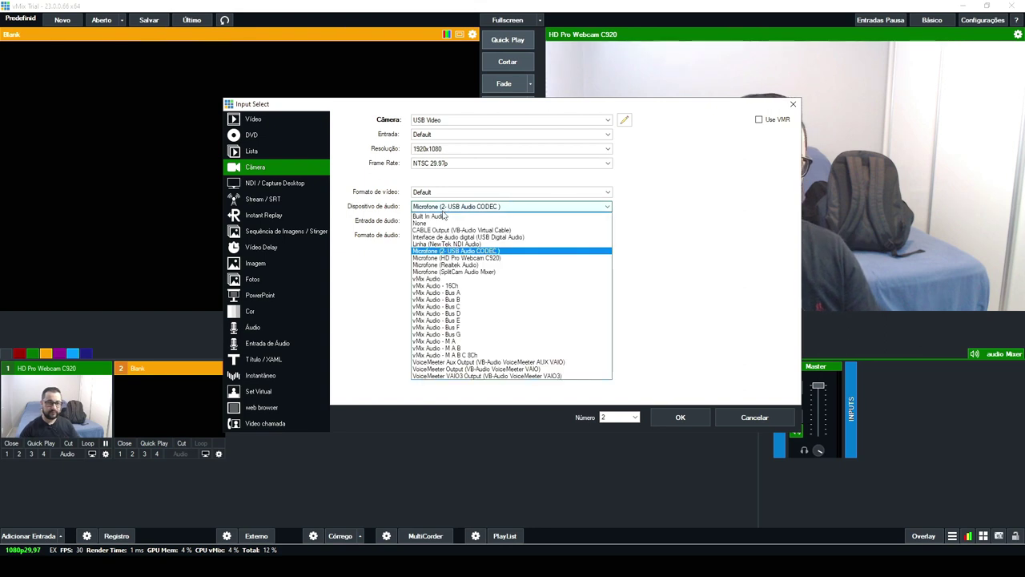
click(425, 213)
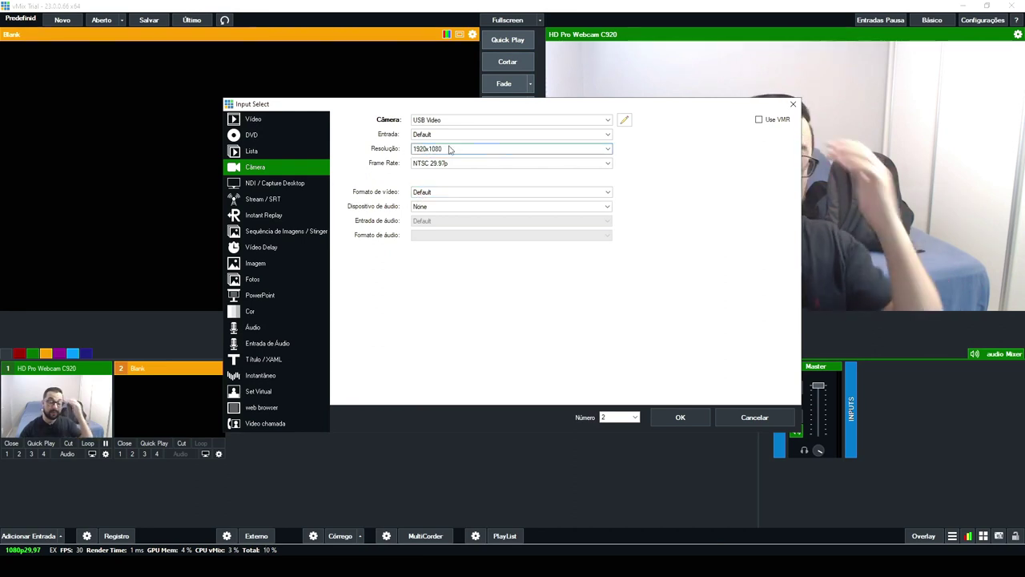
Examine the frame rate and connection type options available for the USB Video camera.
drag(501, 107, 344, 83)
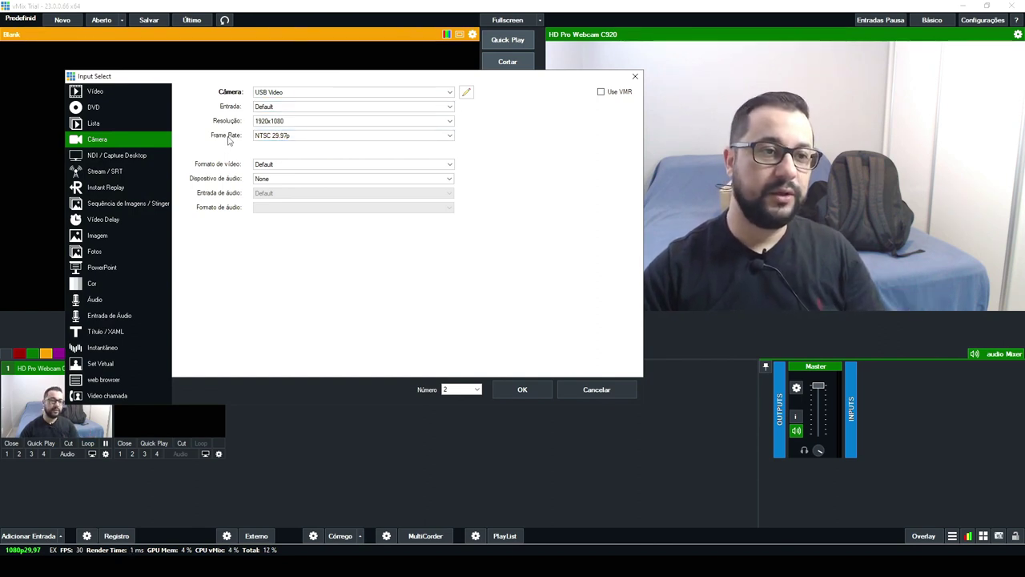
click(311, 140)
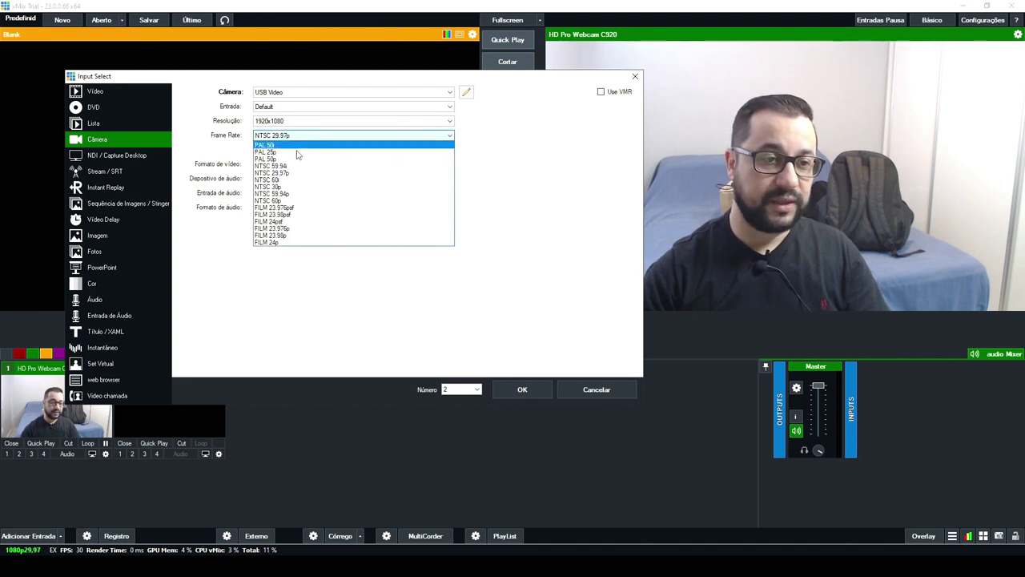
click(205, 137)
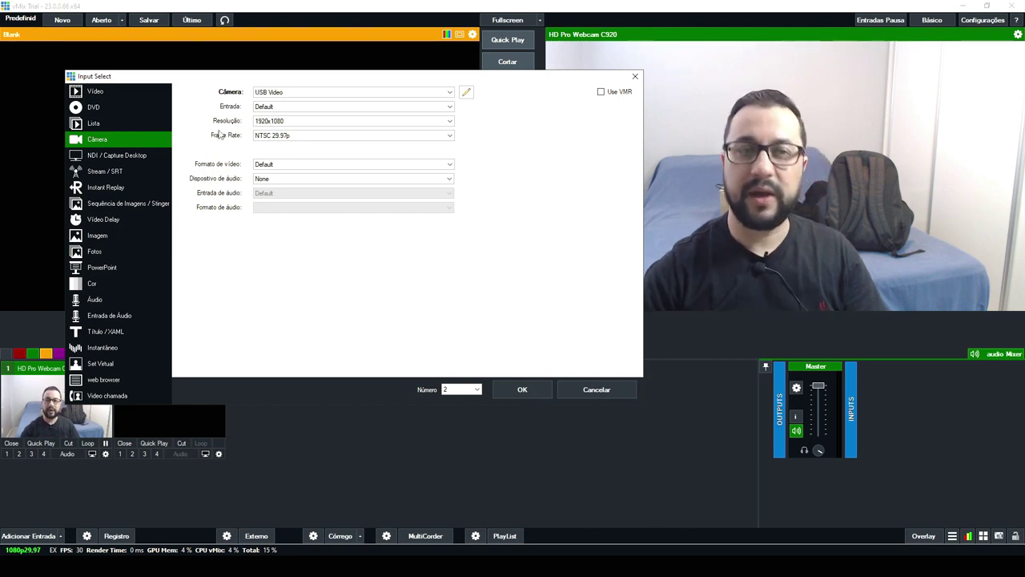
click(280, 109)
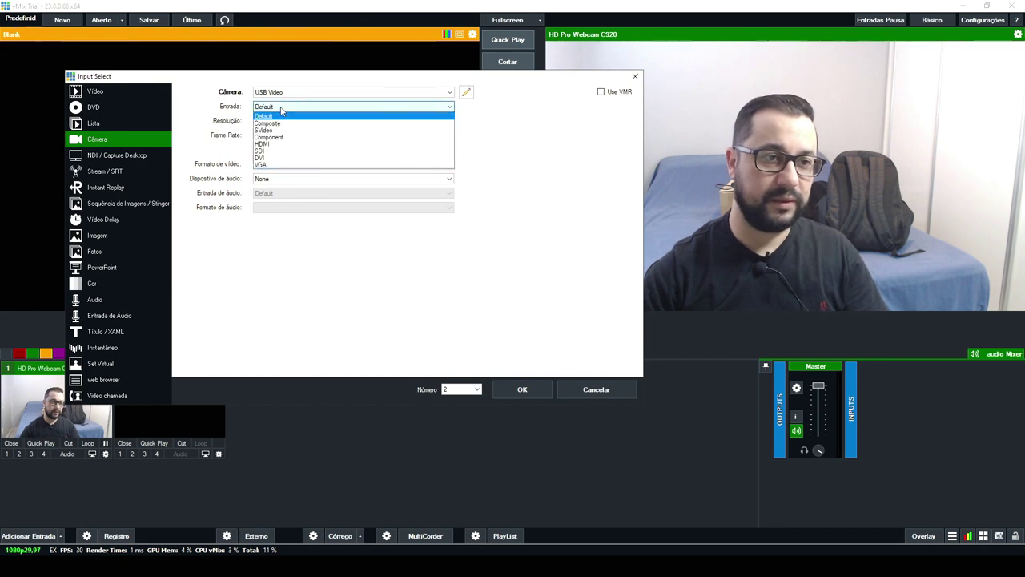
click(227, 117)
click(282, 110)
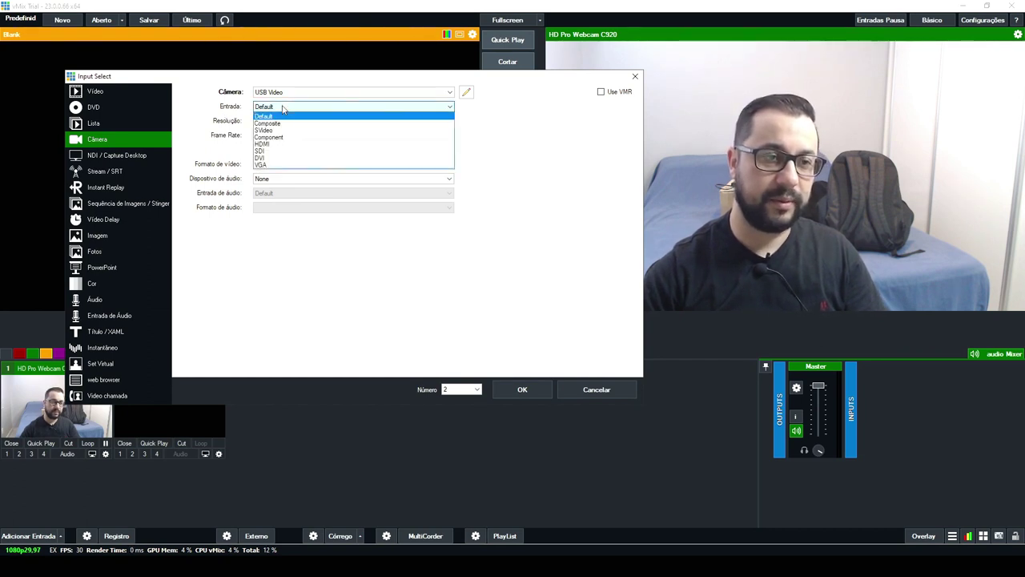
click(227, 121)
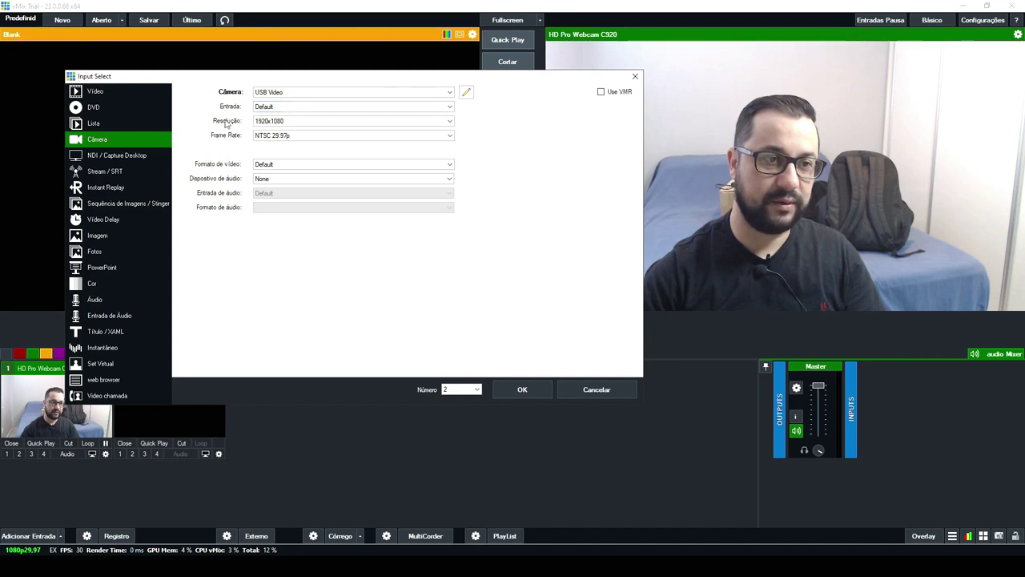
click(277, 107)
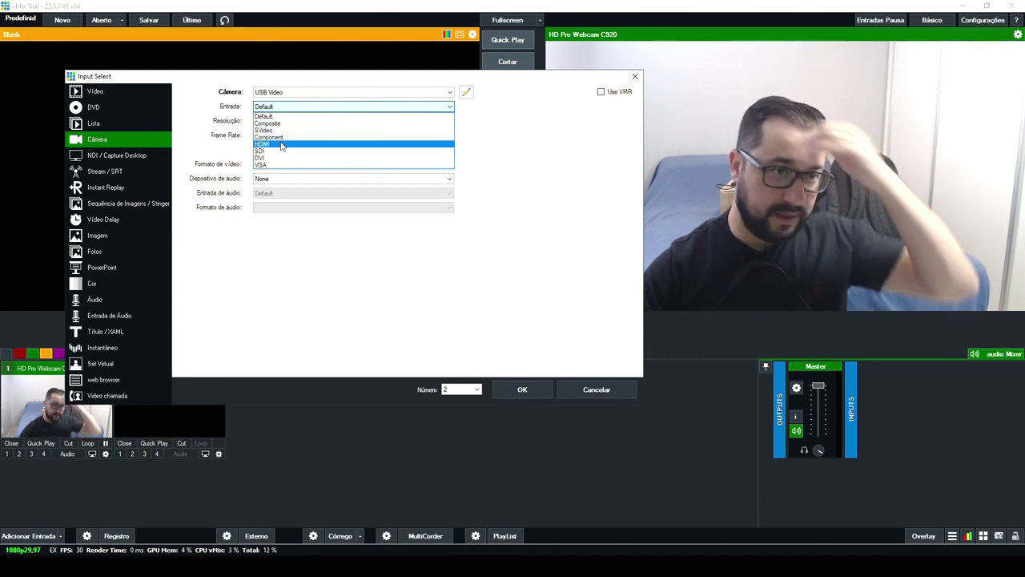
click(212, 127)
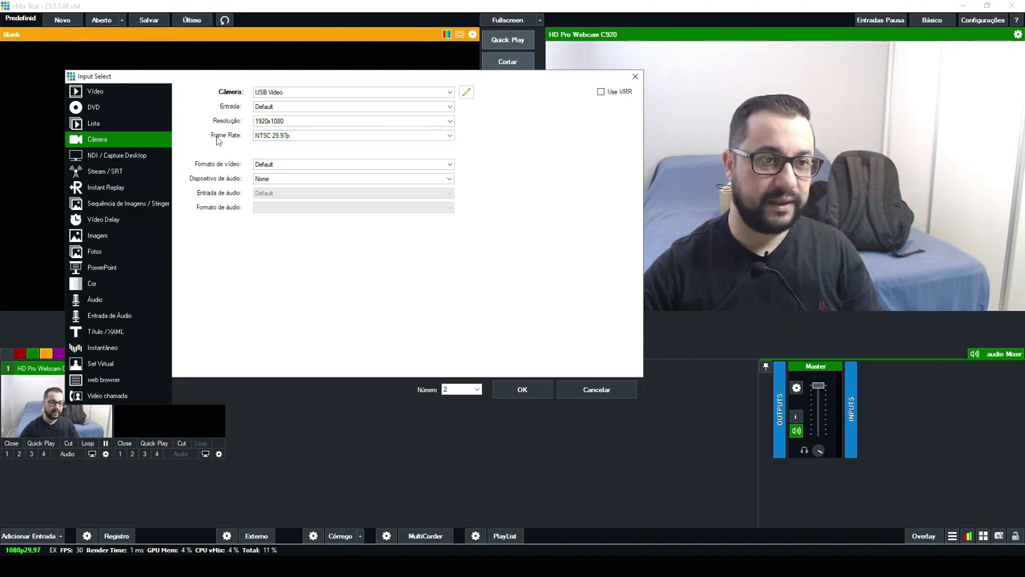
click(283, 138)
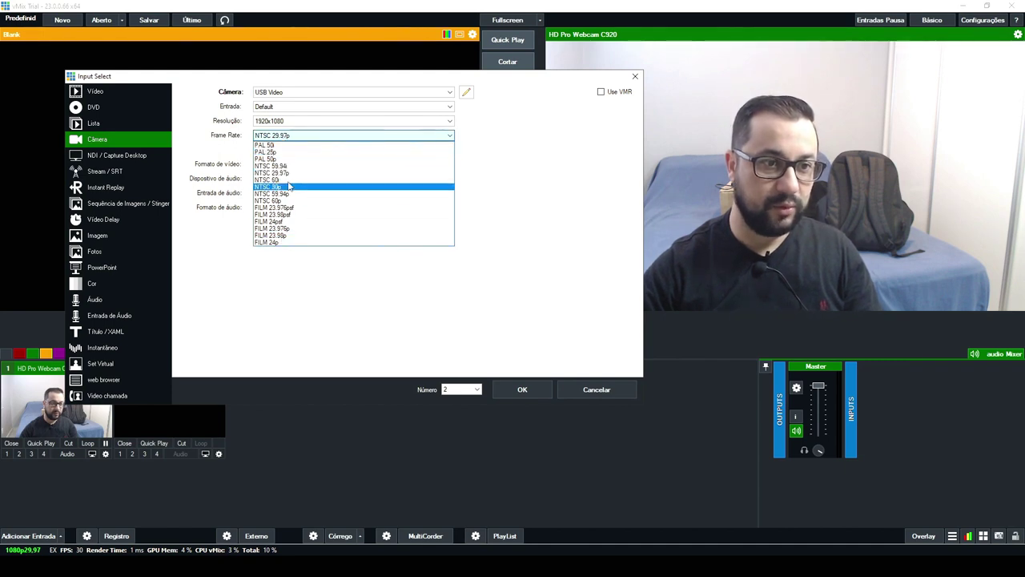
click(204, 124)
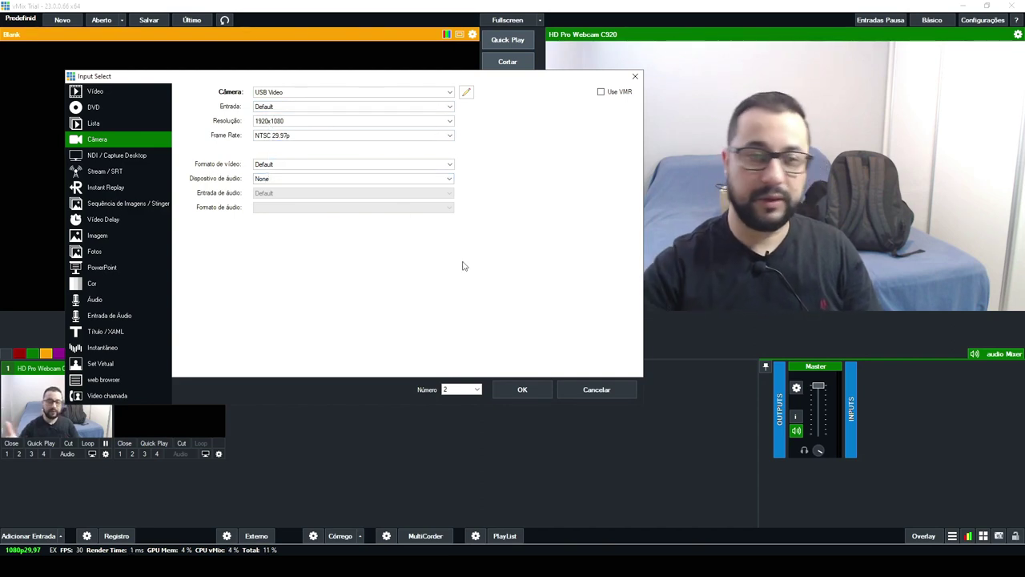
Add the configured USB Video camera as an input, and close that input again.
click(522, 390)
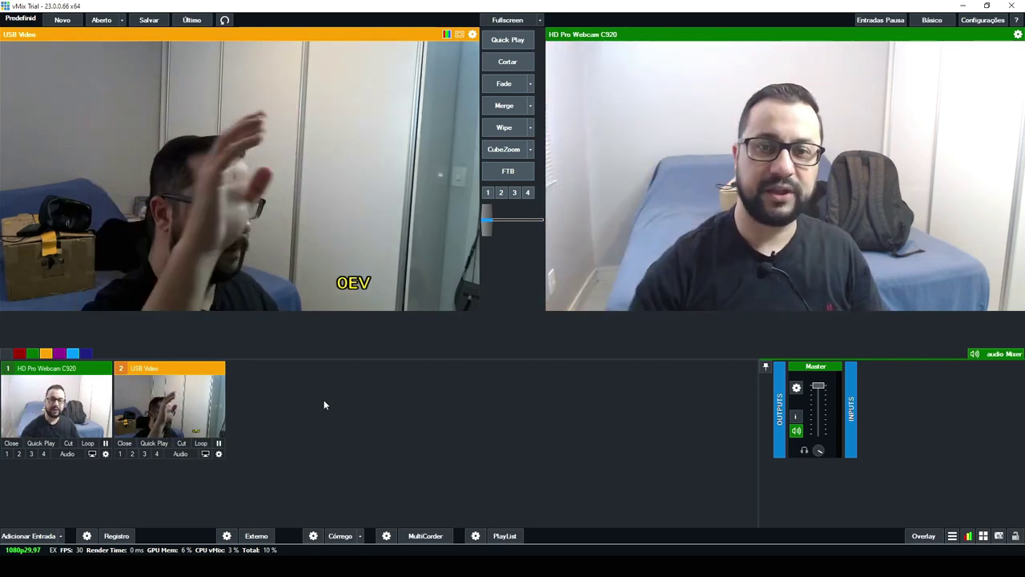
click(124, 444)
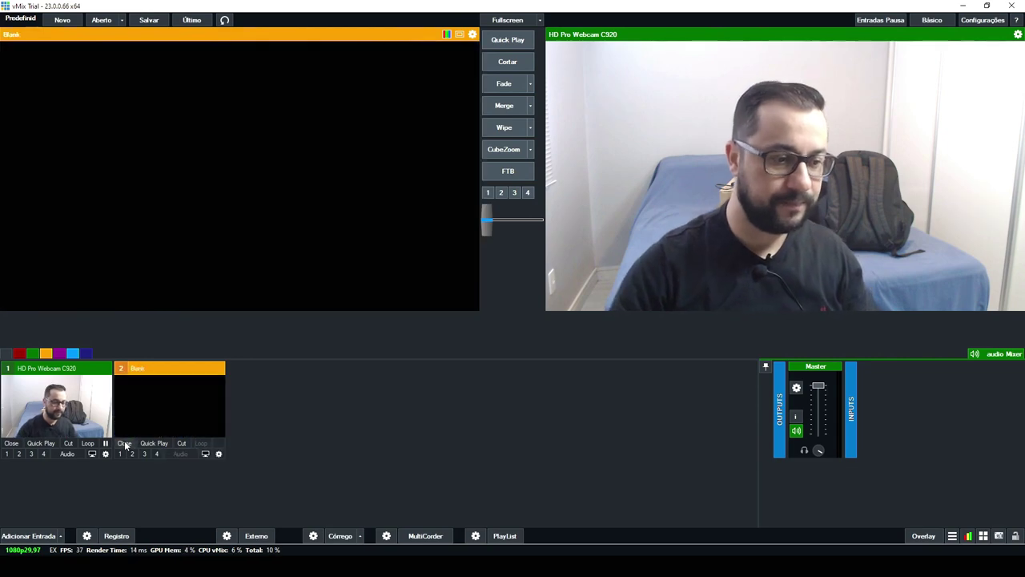
Start another camera input using the USB Video device and set its audio device to None.
click(26, 536)
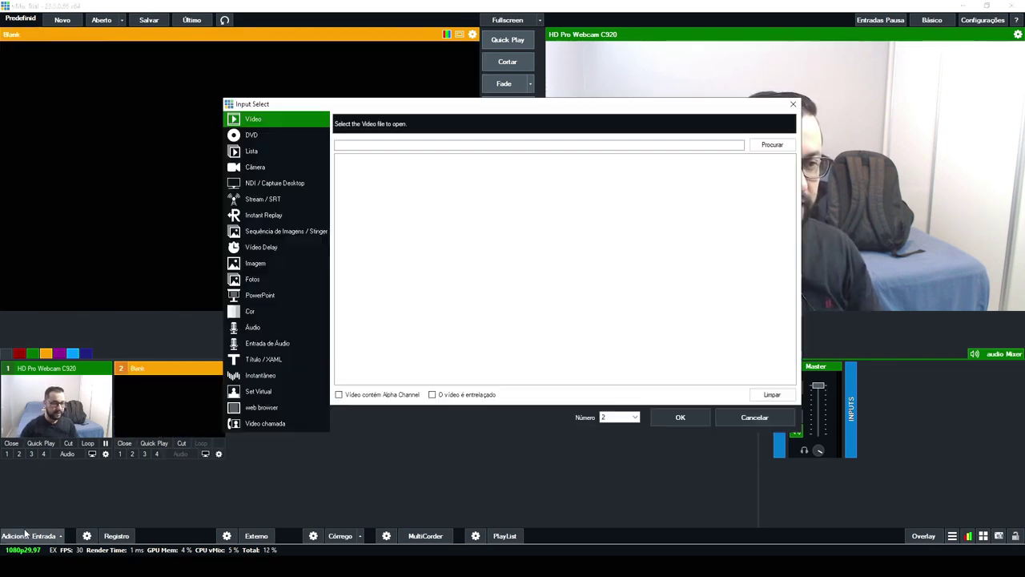
click(260, 163)
click(479, 122)
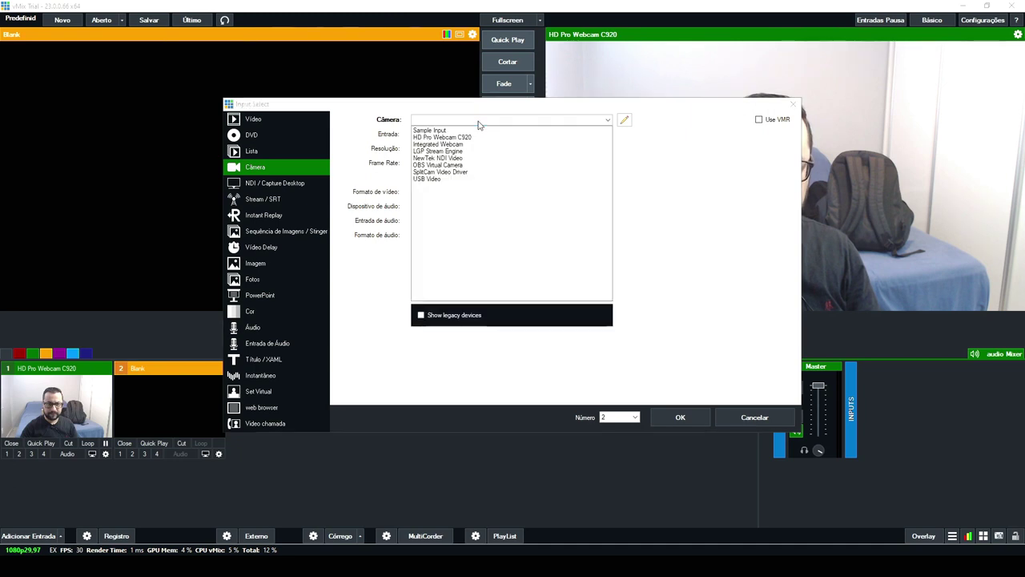
click(431, 180)
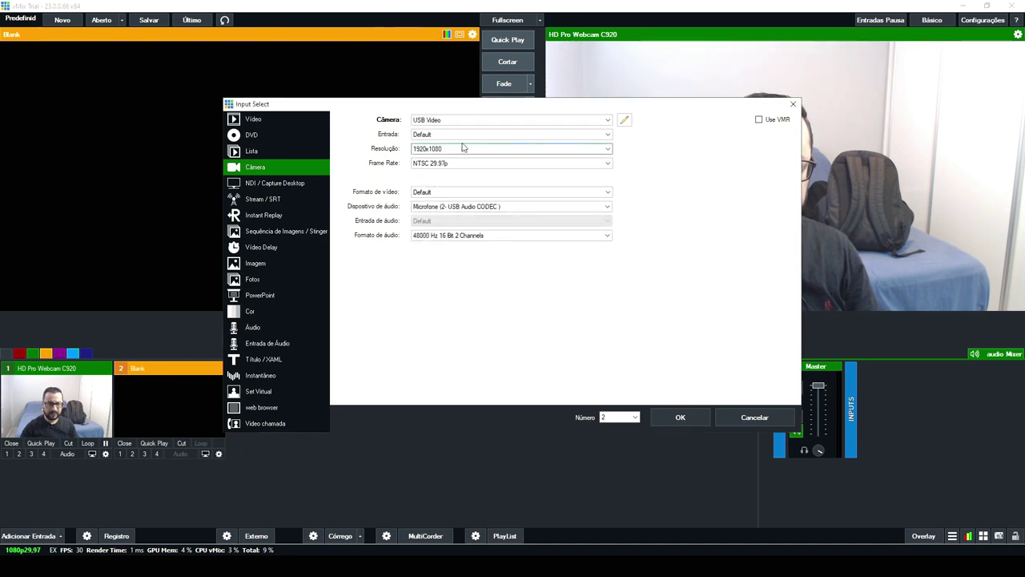
click(437, 207)
click(432, 220)
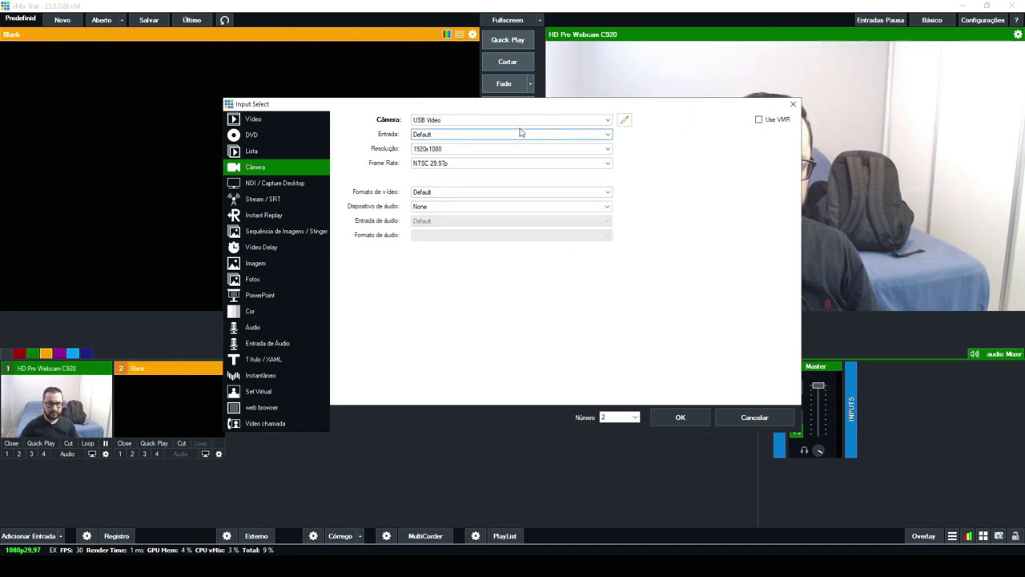
Set the USB Video camera's video format to MJPG and add it as input 2.
drag(521, 105, 349, 68)
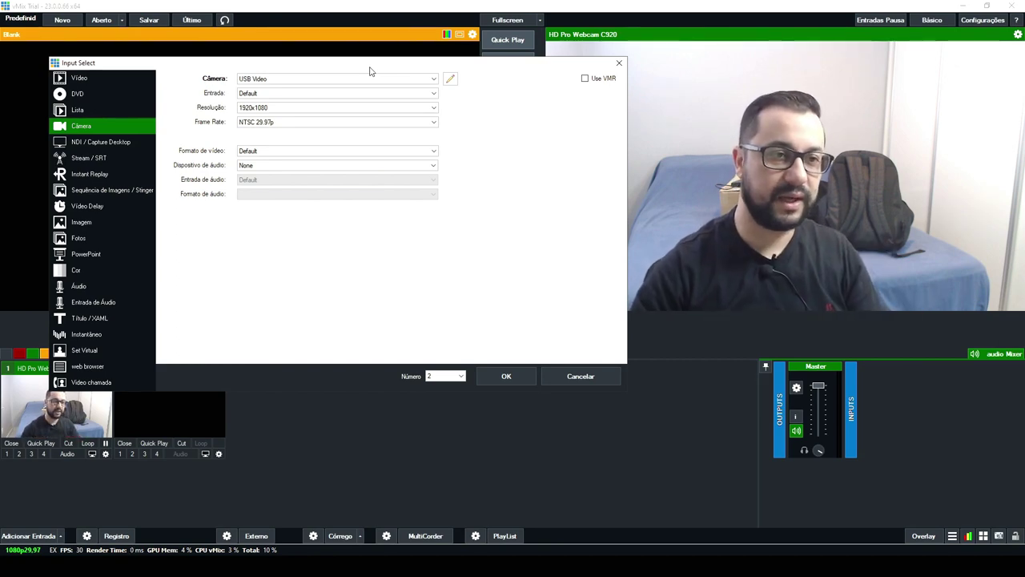
click(247, 152)
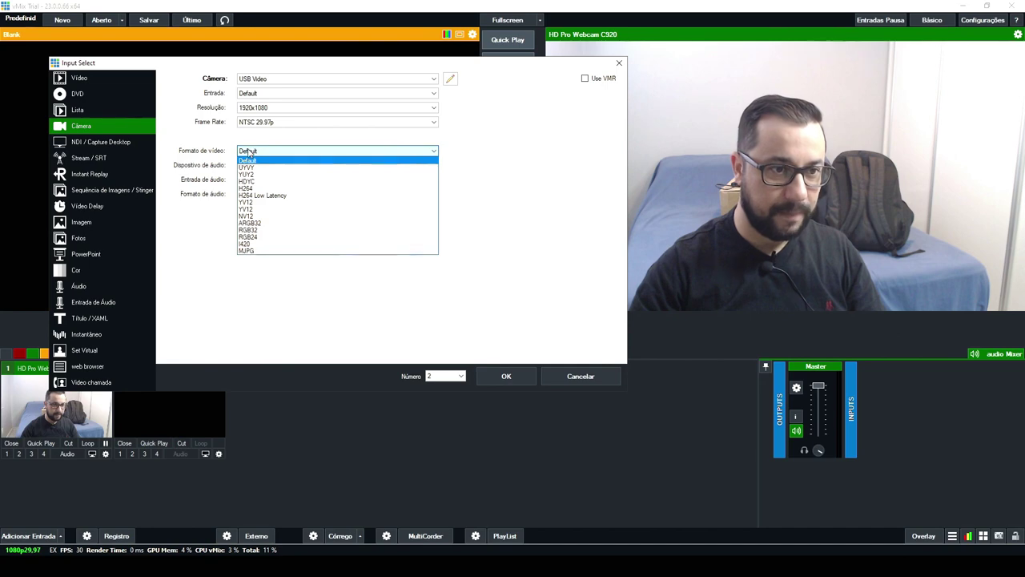
click(267, 252)
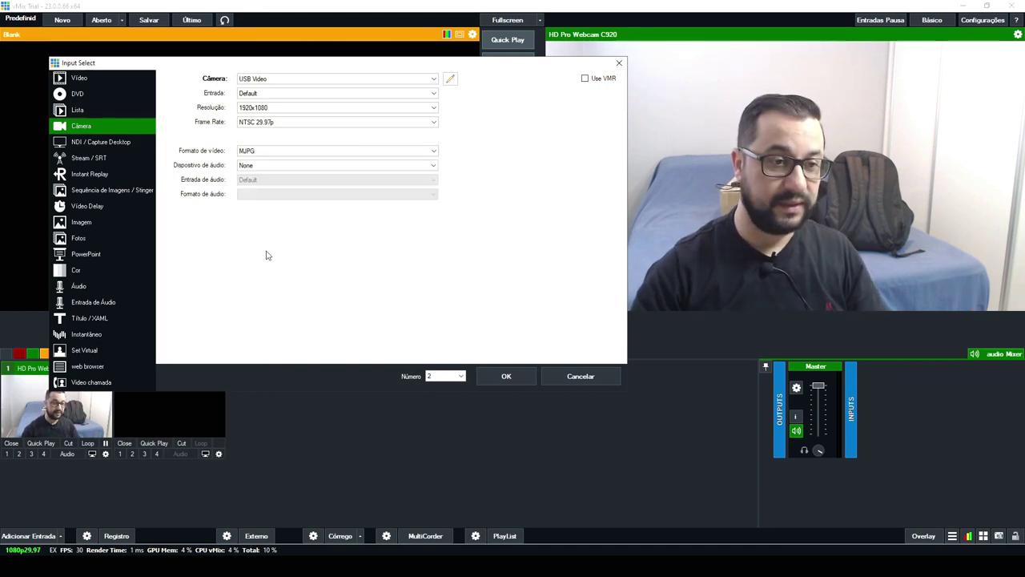
click(503, 376)
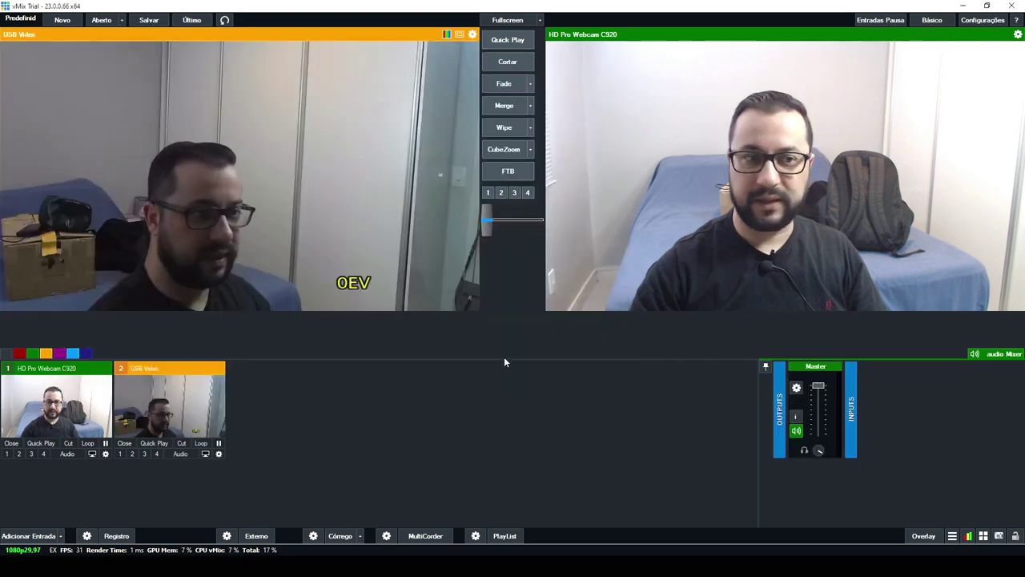